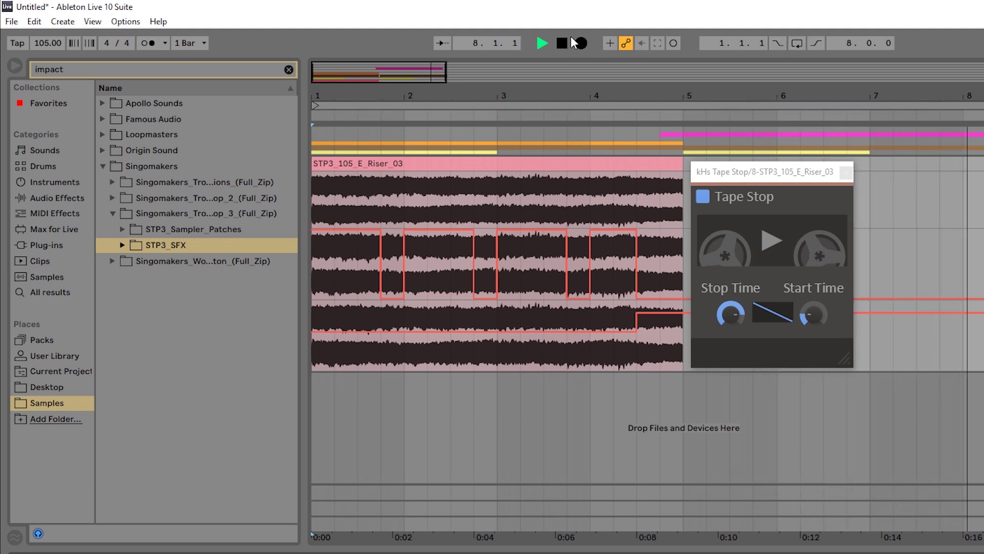
Stop playback of the finished tape-stop riser demo
left_click(561, 45)
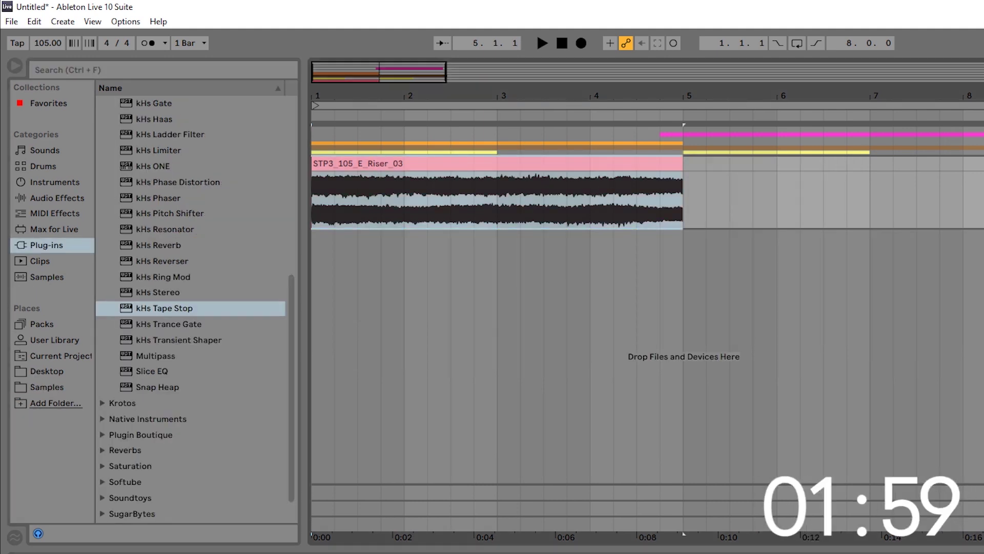
Play the plain STP3_105_E_Riser_03 clip through to its end, then stop it
key("space")
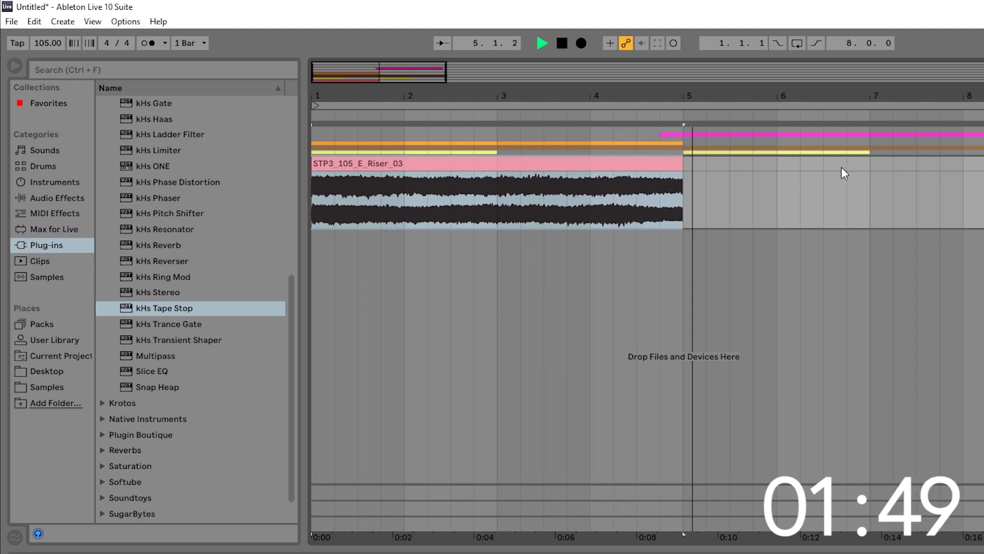
key("space")
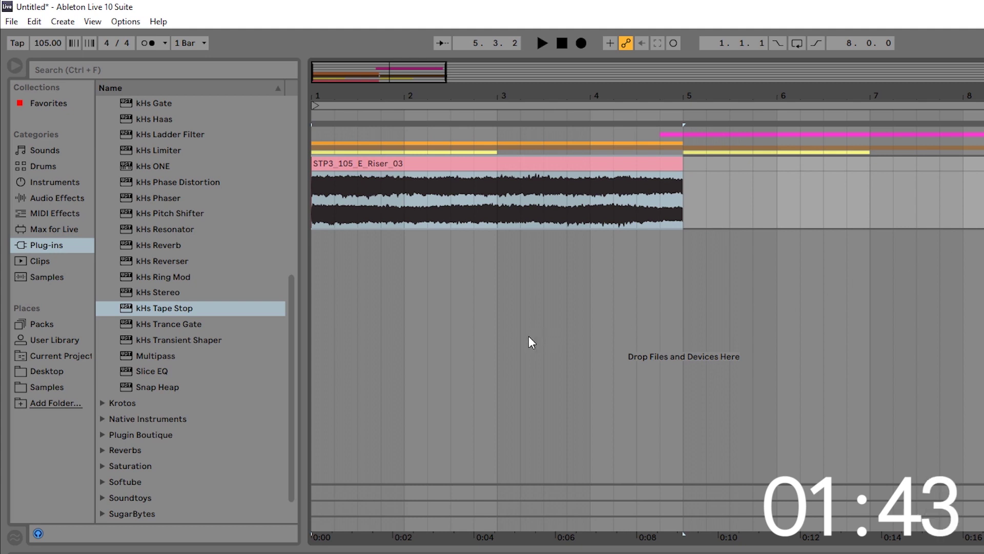
Add kHs Tape Stop to the riser track and audition the motor halting near bar 2
left_click_drag(165, 308, 394, 215)
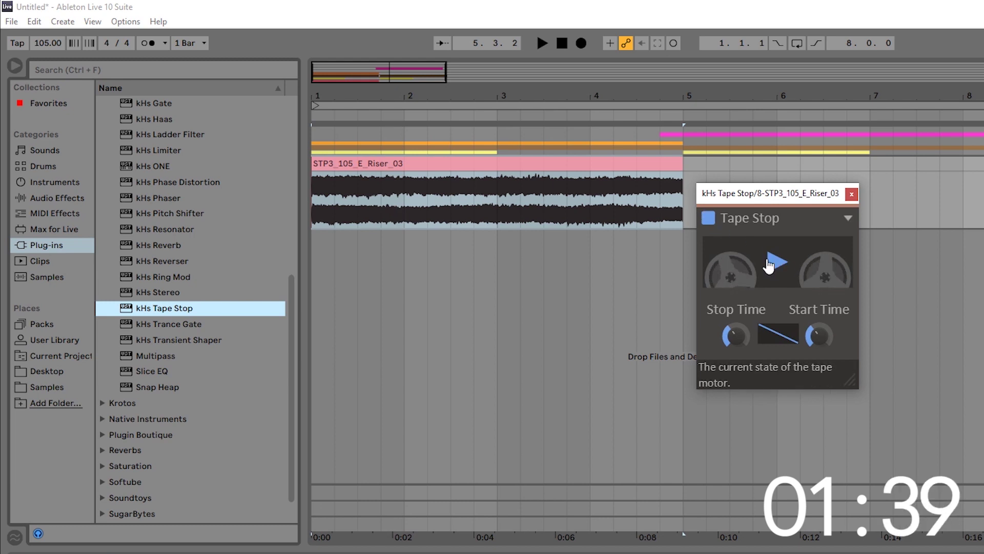
left_click(774, 261)
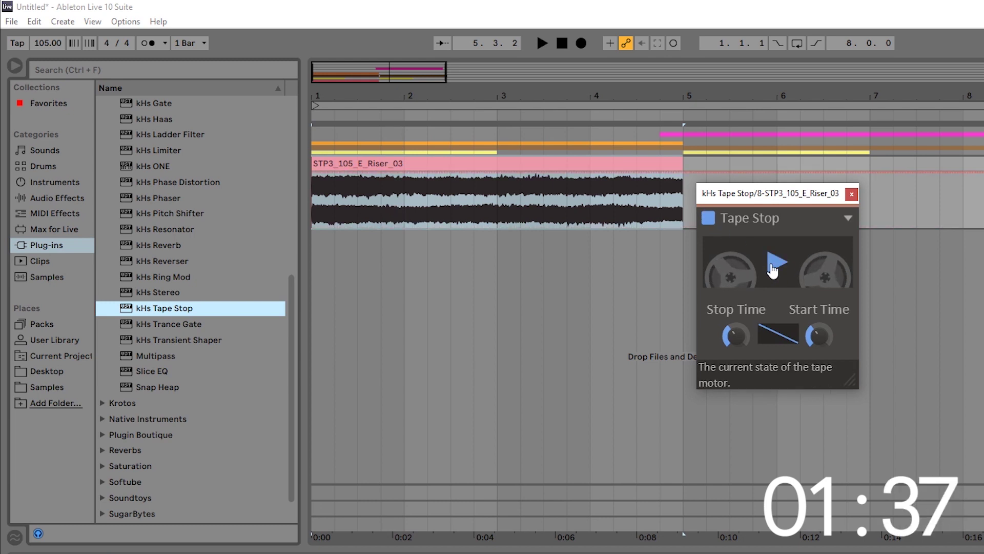
left_click(542, 43)
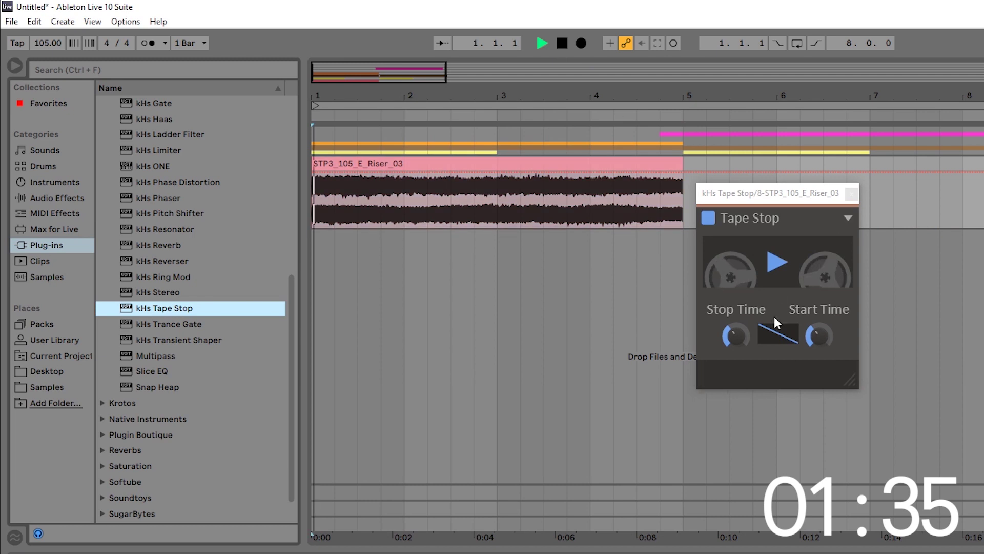
left_click(774, 263)
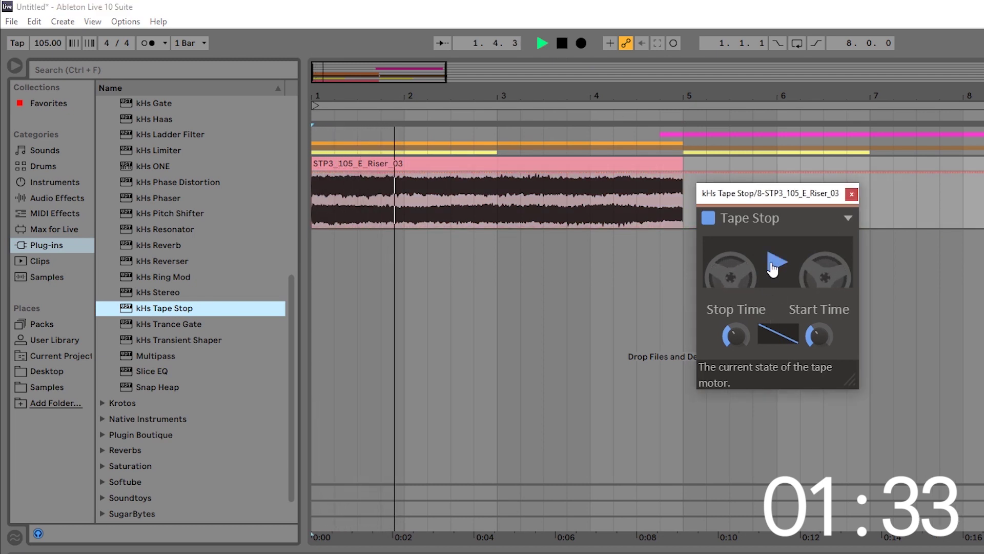
left_click(776, 262)
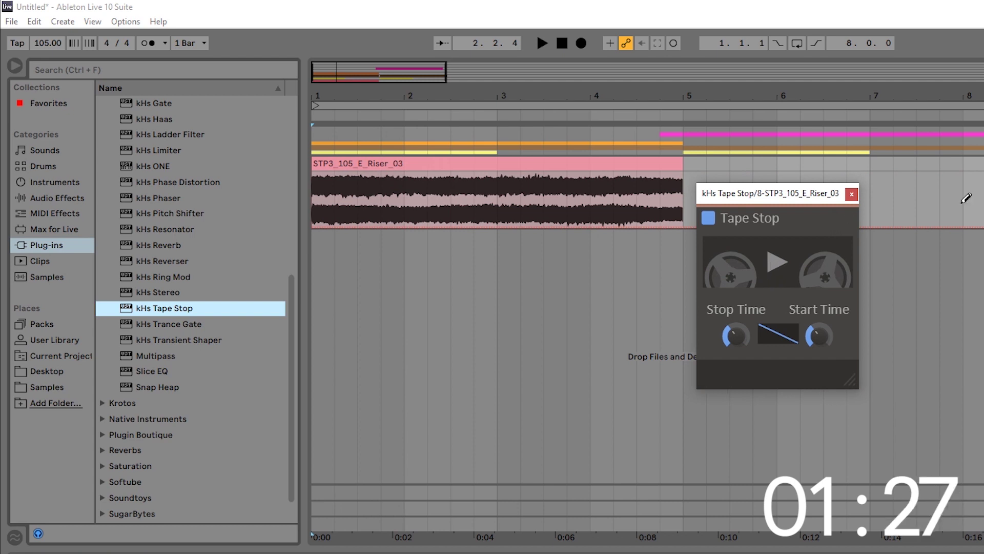
Draw stepped tape motor off automation in the riser clip through bar 4, auditioning once
left_click(392, 211)
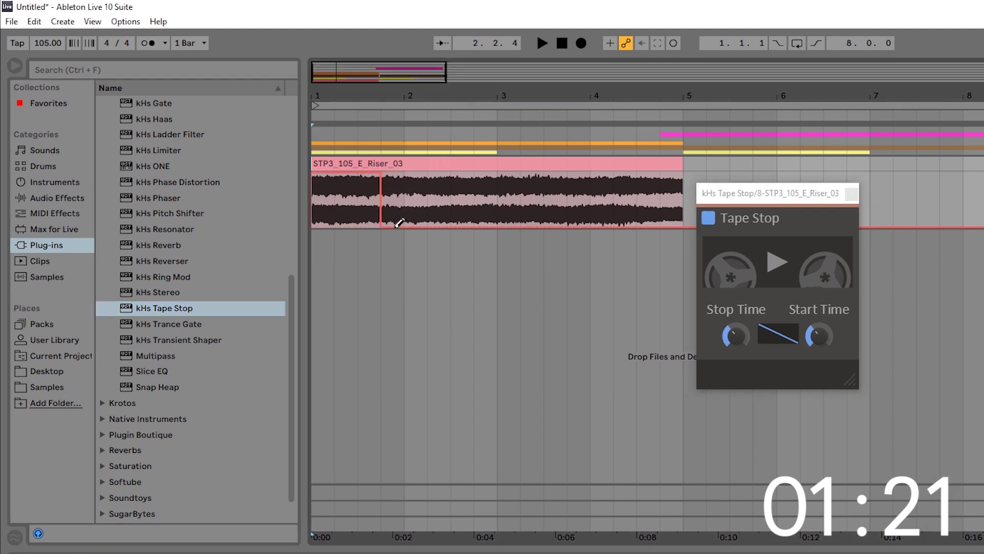
key("space")
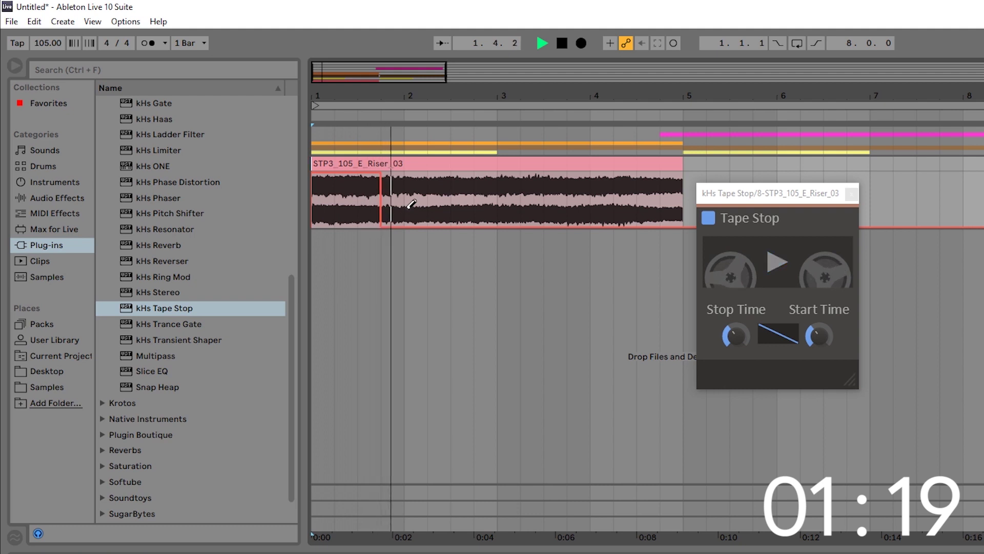
key("space")
left_click_drag(428, 185, 482, 168)
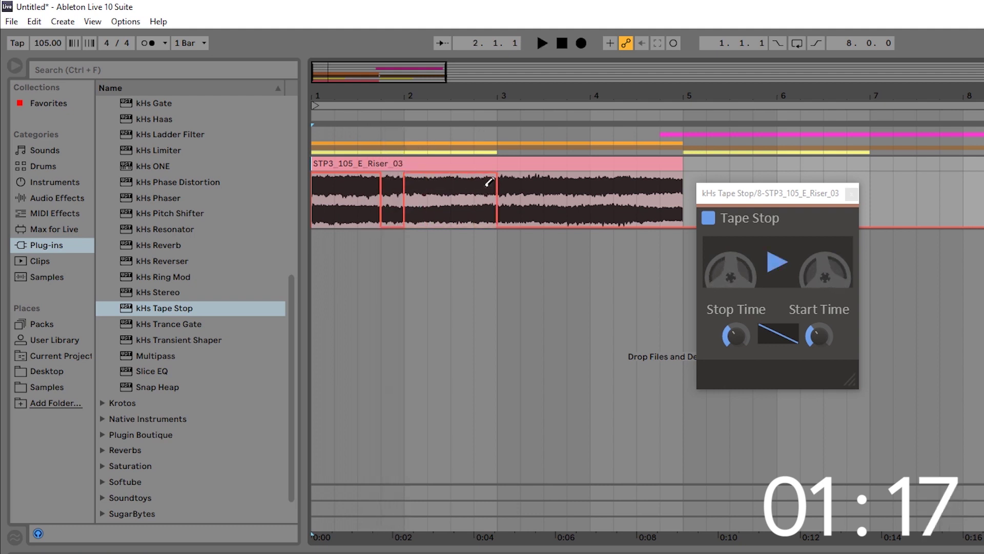
left_click(488, 184)
scroll(592, 101, "down", 2)
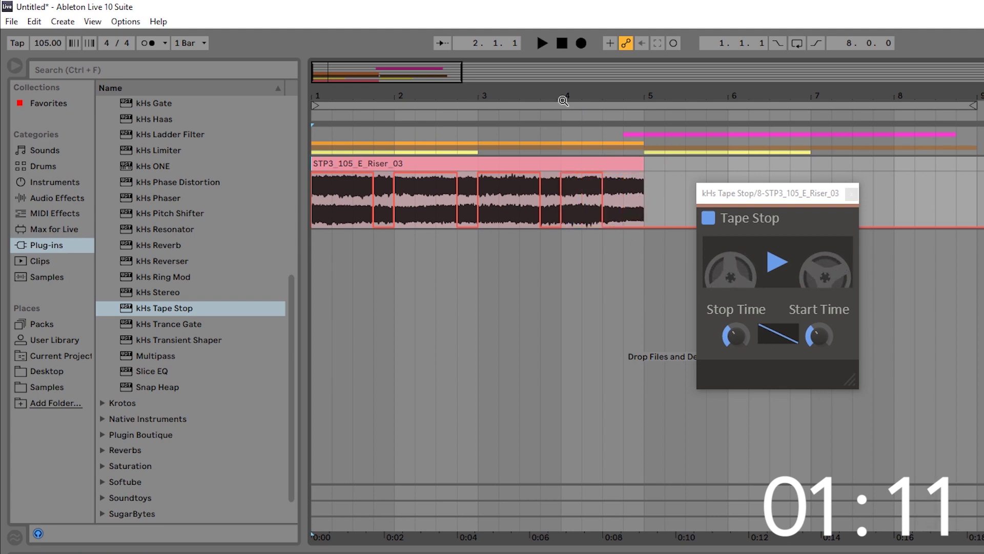
Set kHs Tape Stop's Stop Time to about 378 ms and Start Time to 81.5 ms
left_click_drag(563, 99, 564, 116)
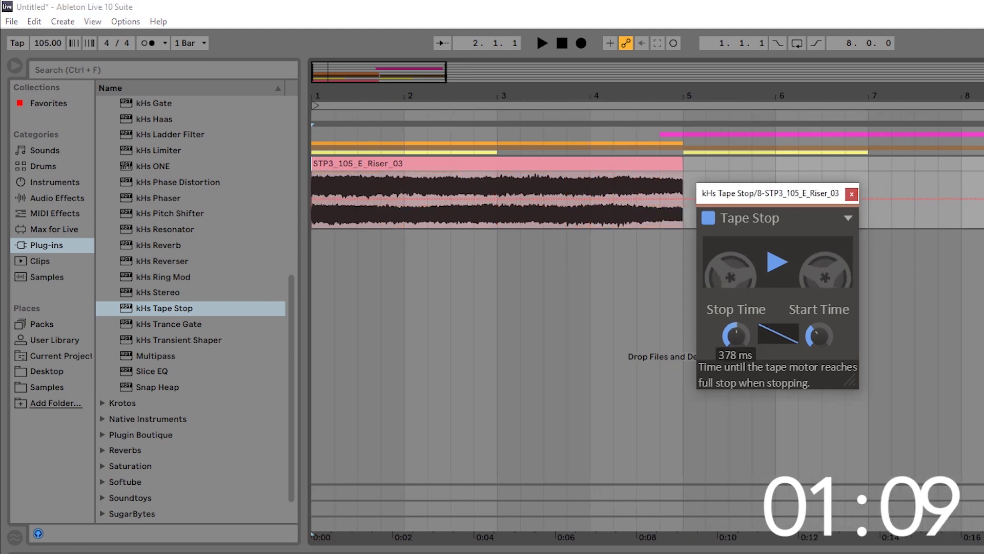
left_click_drag(736, 336, 736, 327)
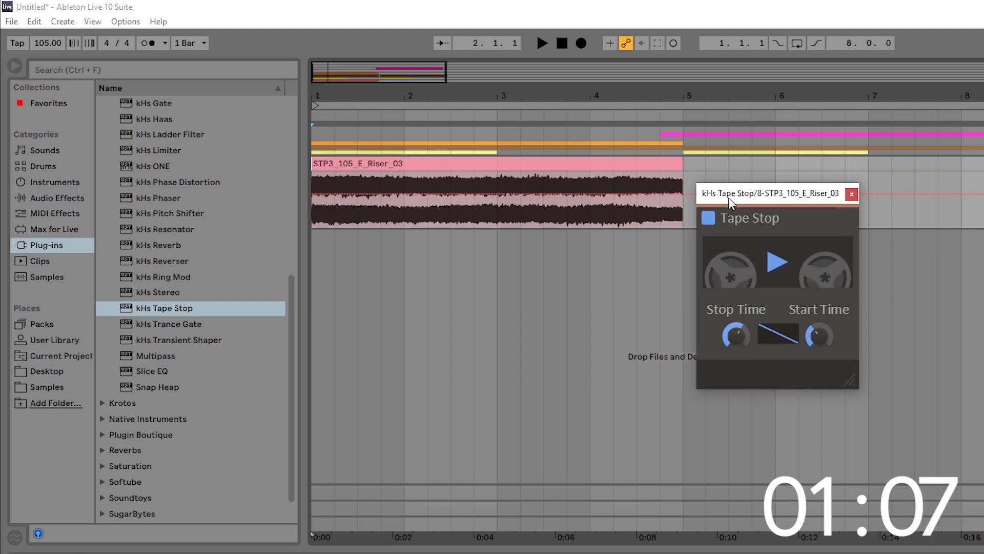
mouse_move(818, 336)
left_mouse_down()
mouse_move(808, 343)
mouse_move(818, 345)
left_mouse_up()
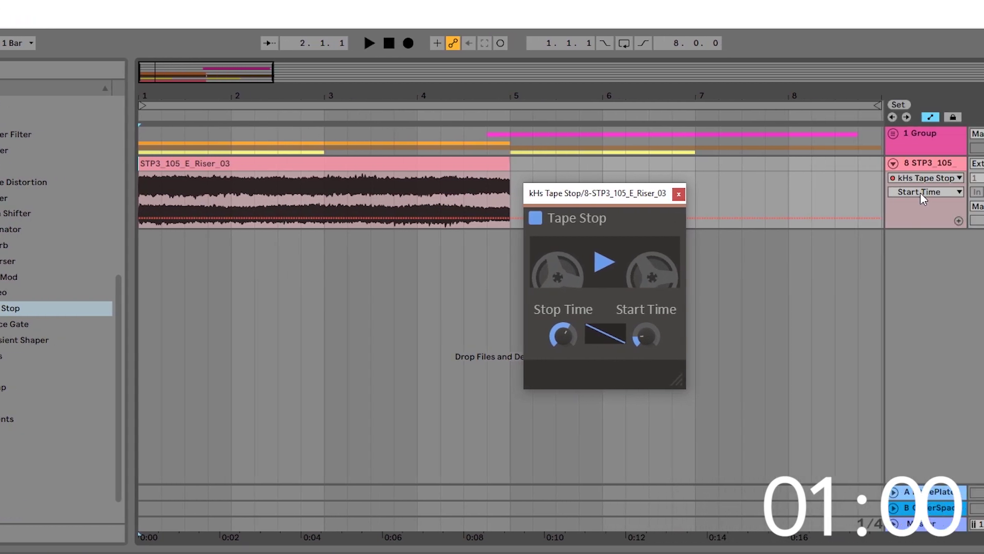
Show kHs Tape Stop Play automation in its own lane and replay the riser through bar 5
left_click(921, 192)
left_click(826, 211)
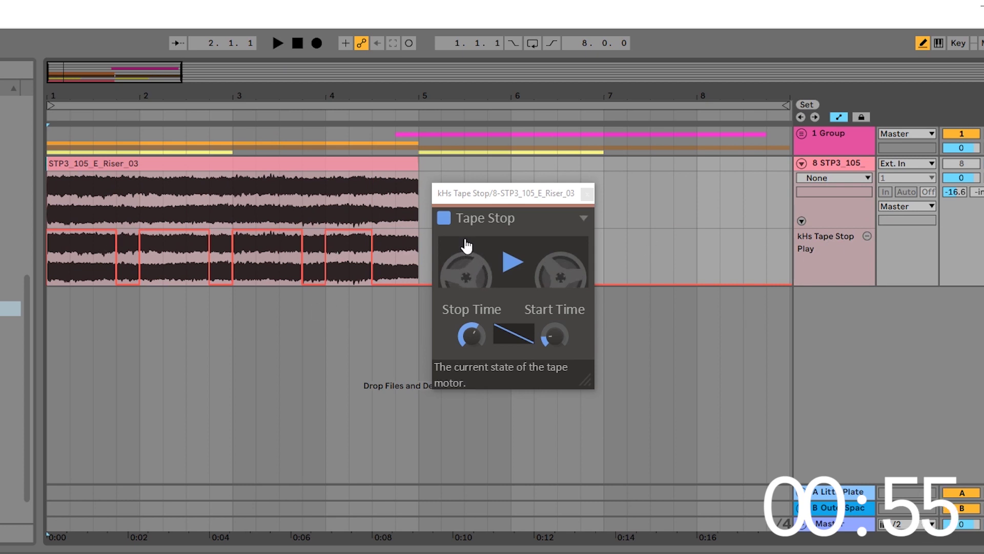
left_click(278, 42)
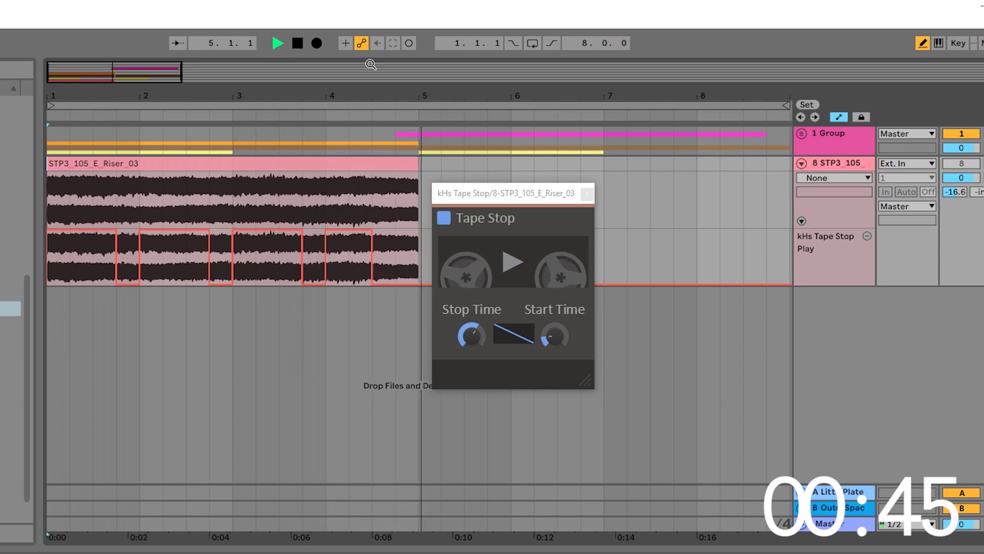
key("space")
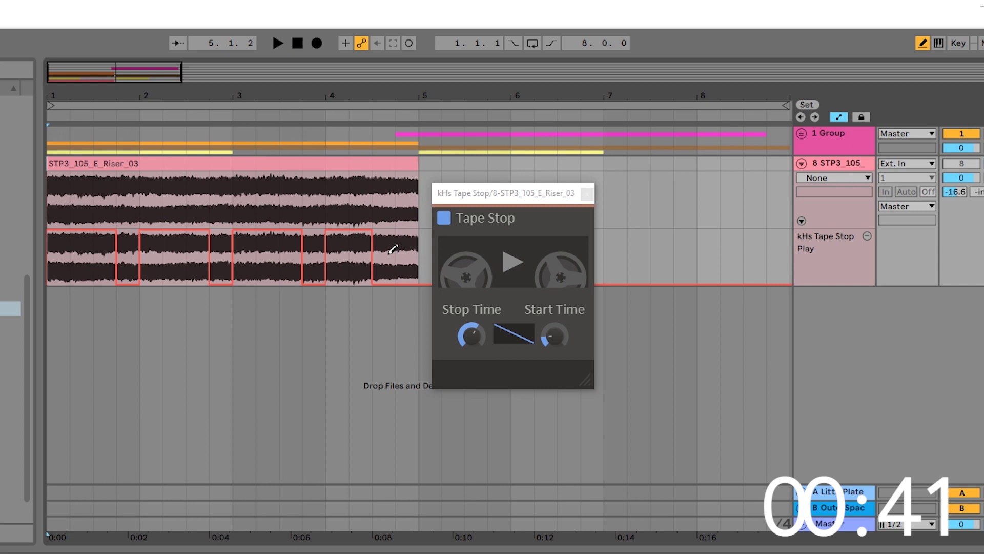
Add a Stop Time lane, draw a higher Stop Time step near bar 4.5, and replay
left_click(477, 332)
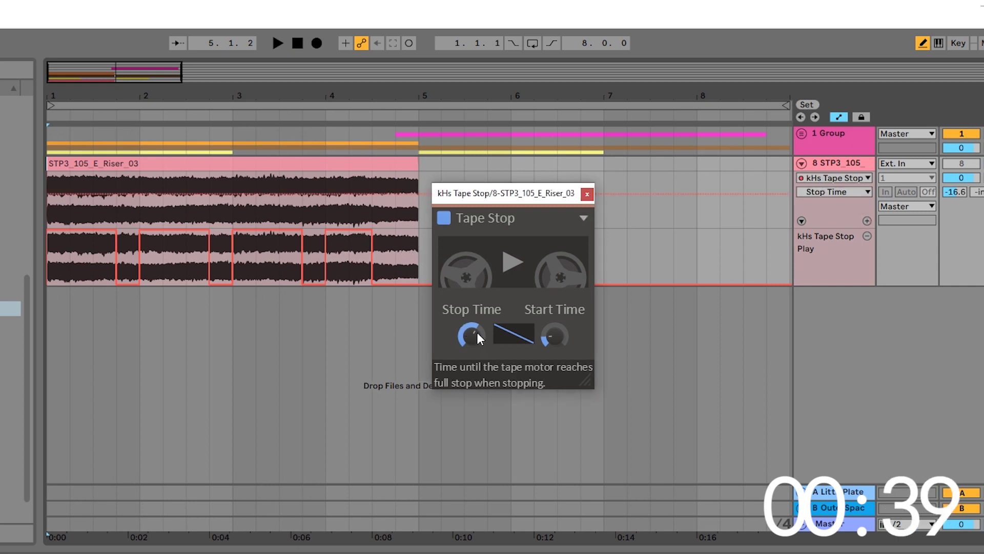
left_click(866, 221)
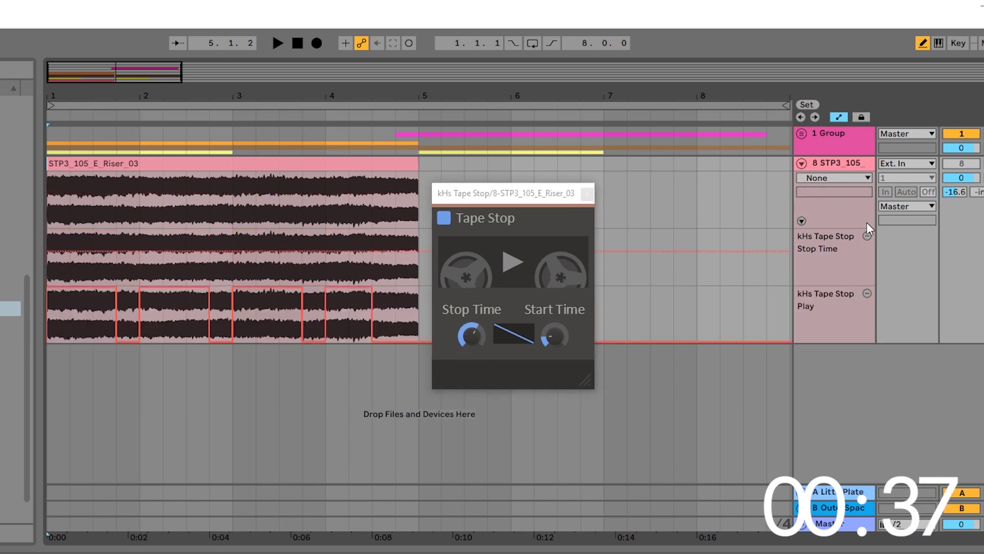
left_click_drag(397, 245, 393, 234)
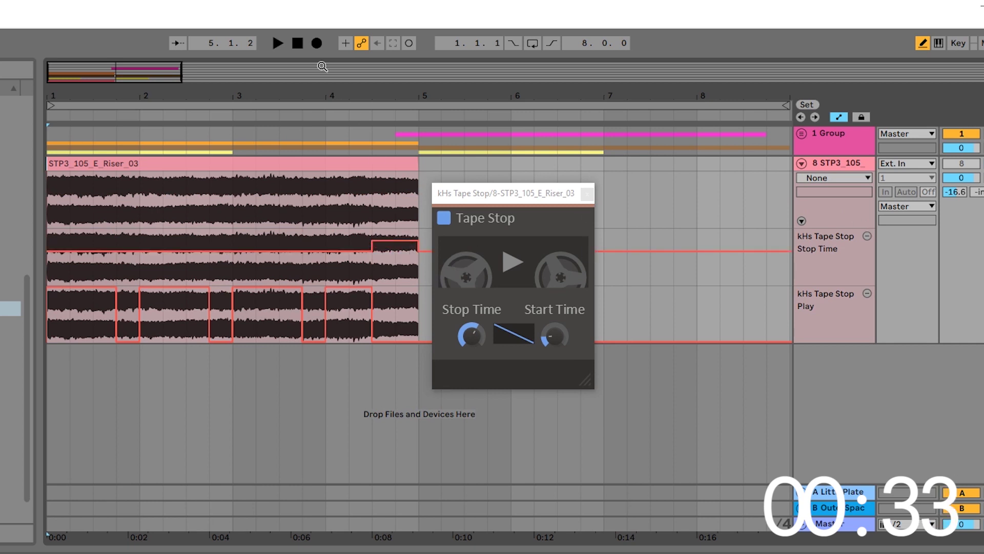
key("space")
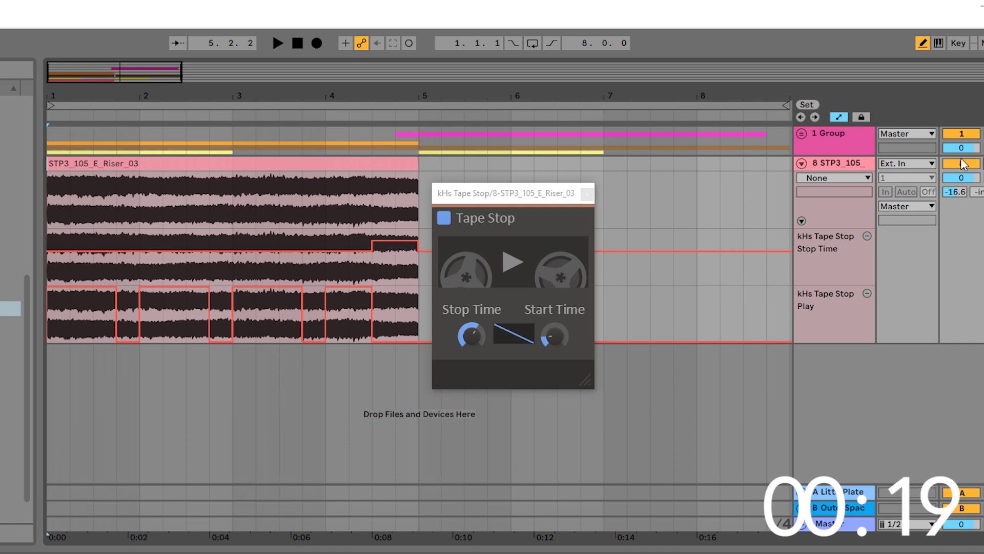
left_click(297, 43)
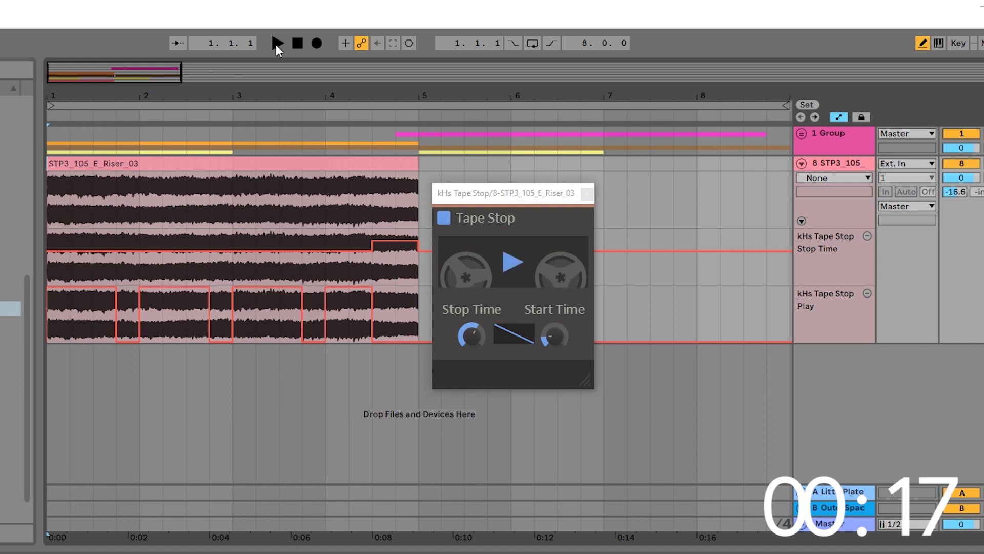
left_click(276, 43)
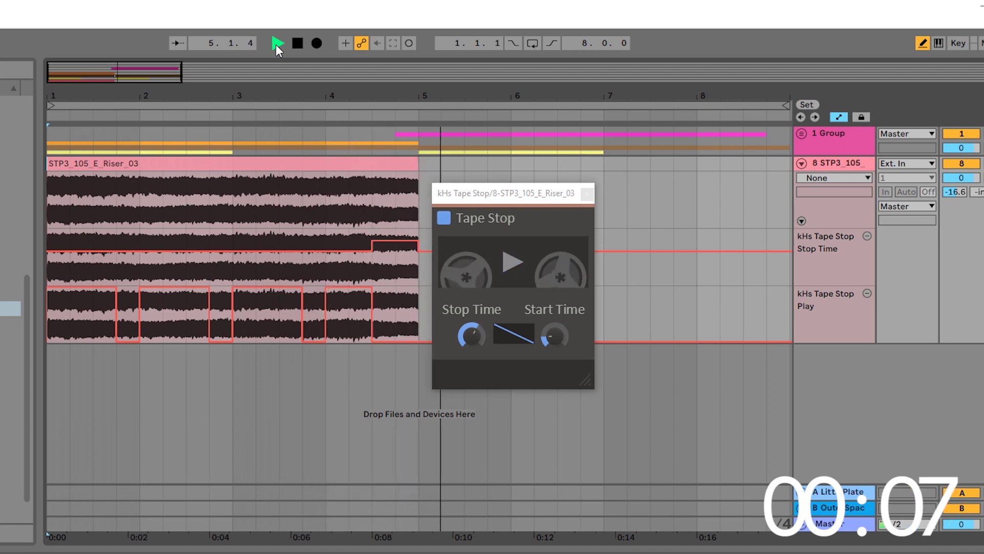
left_click(298, 43)
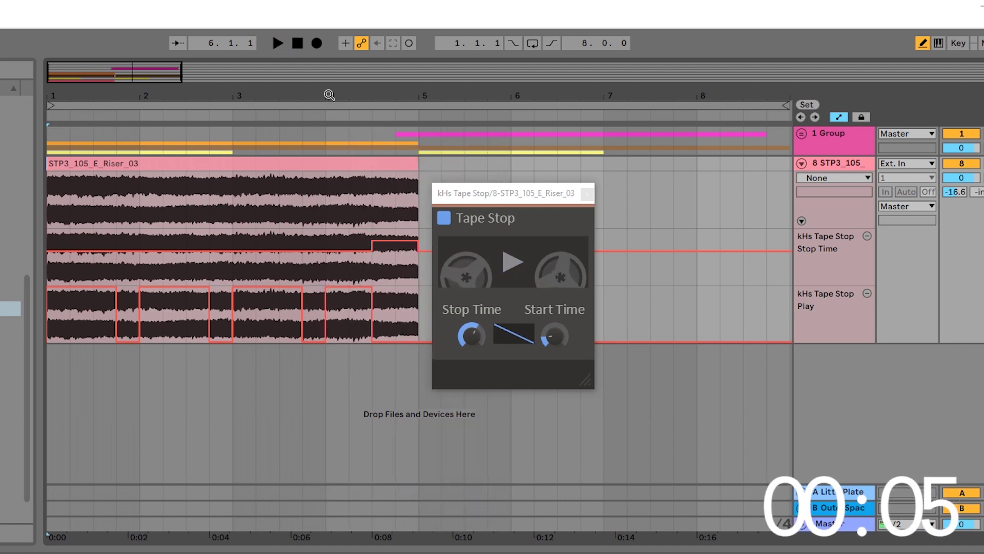
Drag the Stop Time lane taller and replay the riser from bar 1 past bar 6
left_click_drag(819, 286, 819, 319)
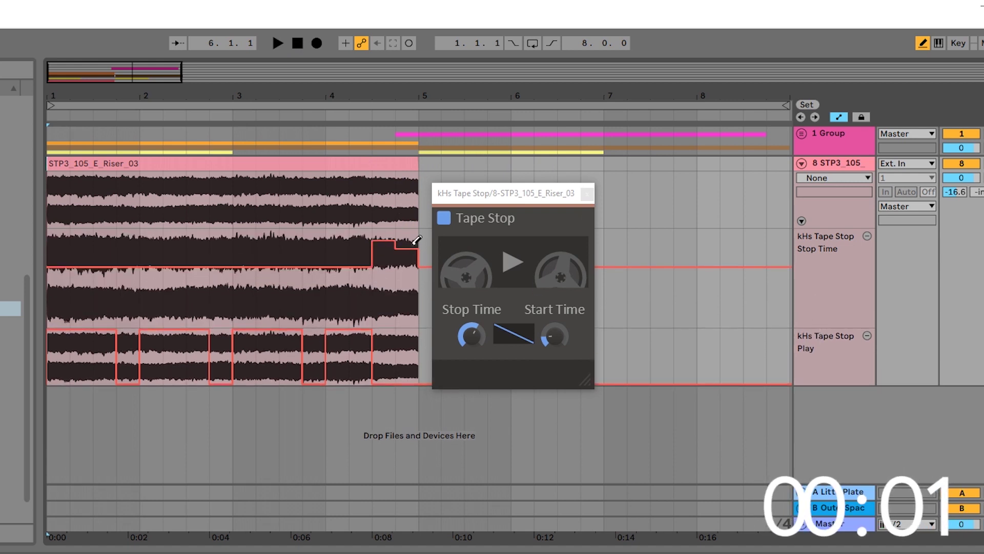
left_click(278, 44)
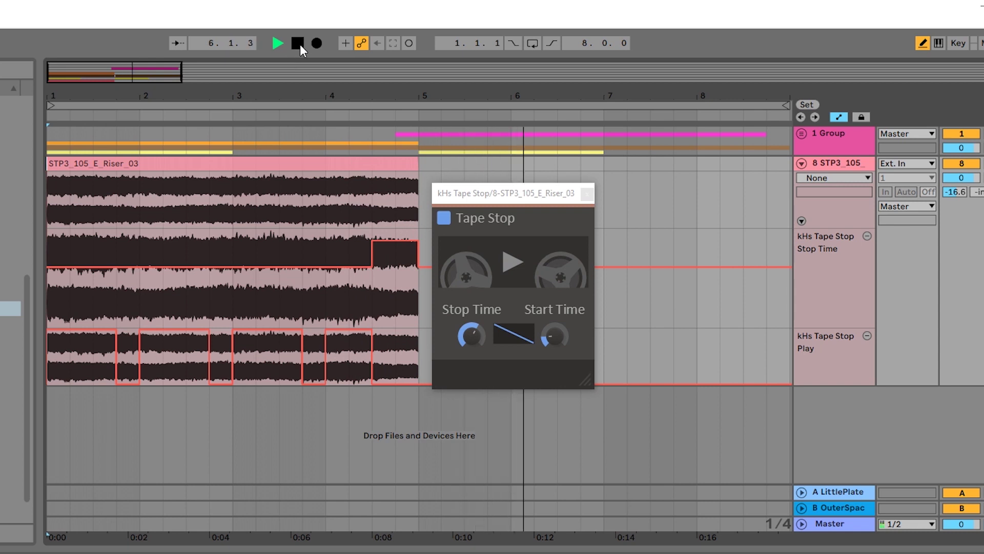
left_click(300, 44)
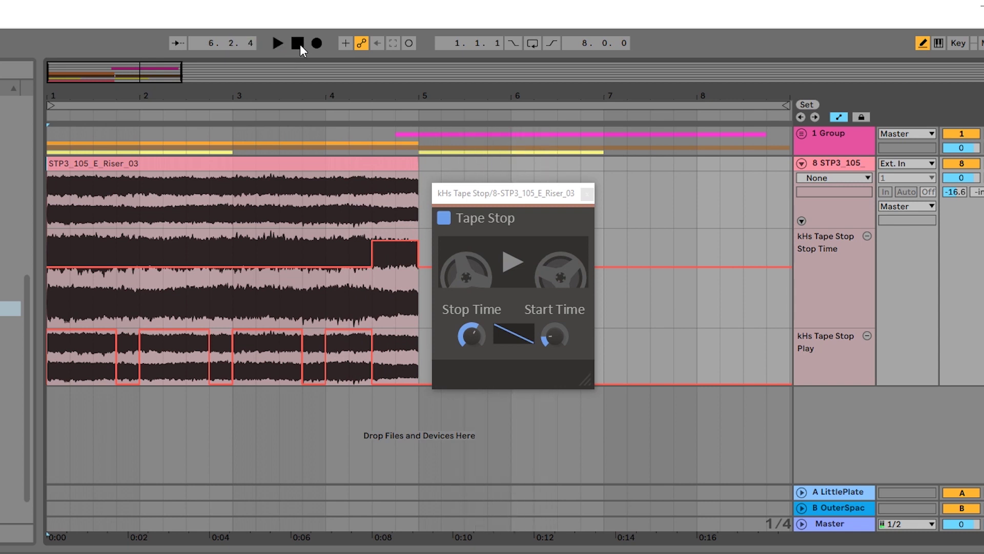